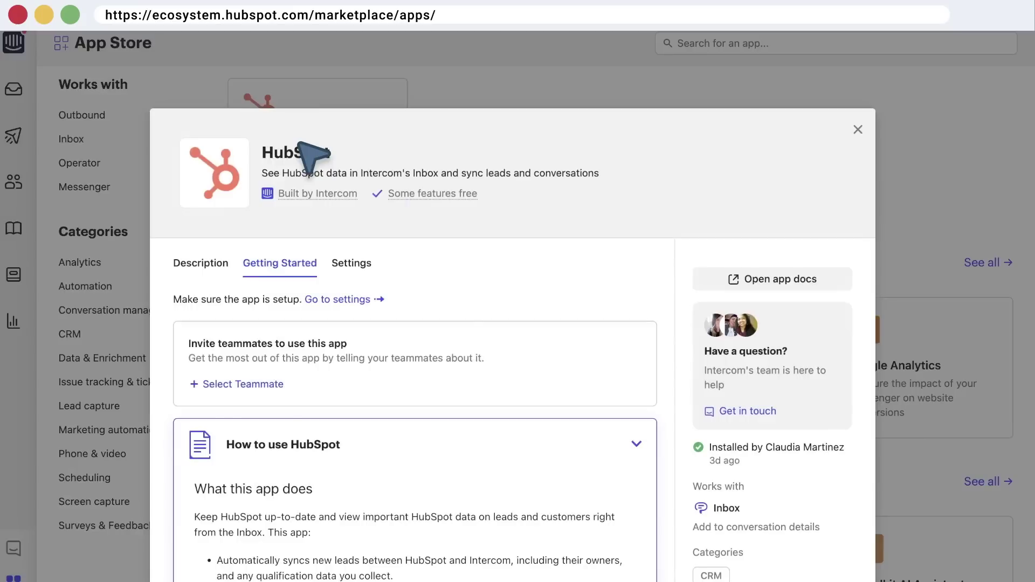
- Review the HubSpot integration's settings and expand the HubSpot contact creation options
{"action": "left_click", "coordinate": [348, 260]}
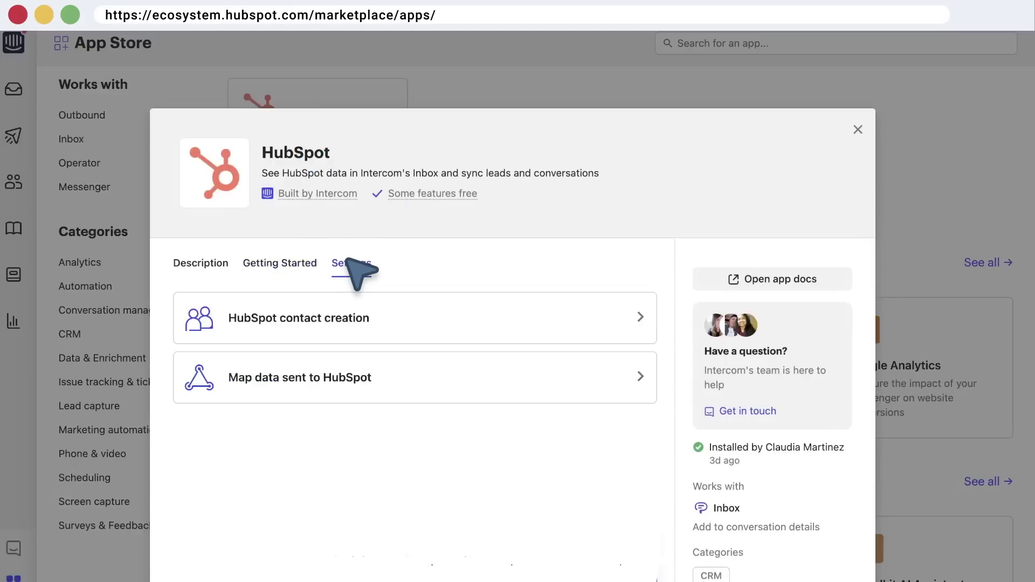
{"action": "left_click", "coordinate": [352, 317]}
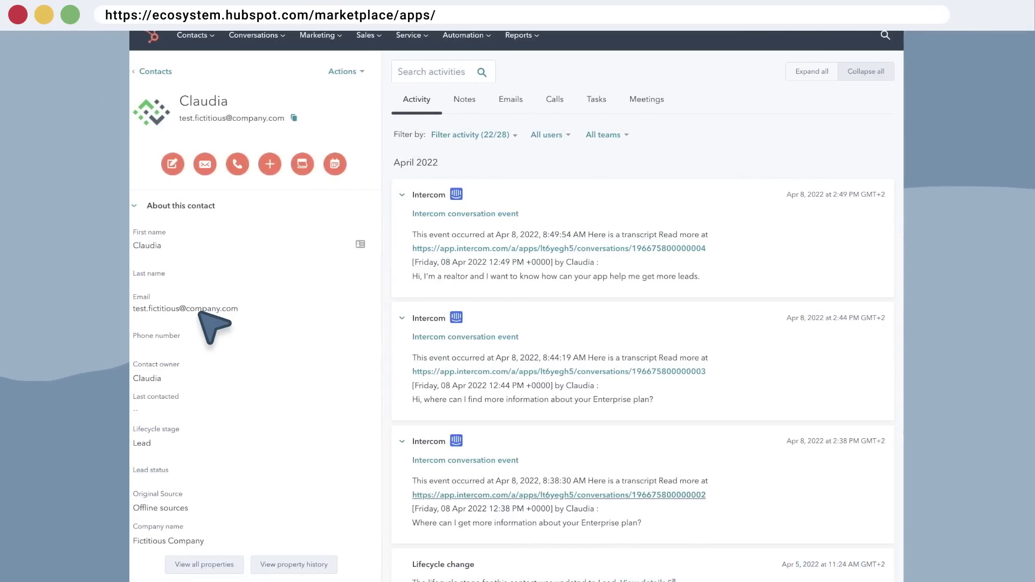
- Open the linked Intercom conversation about the Enterprise plan from the contact's activity feed
{"action": "left_click", "coordinate": [554, 370]}
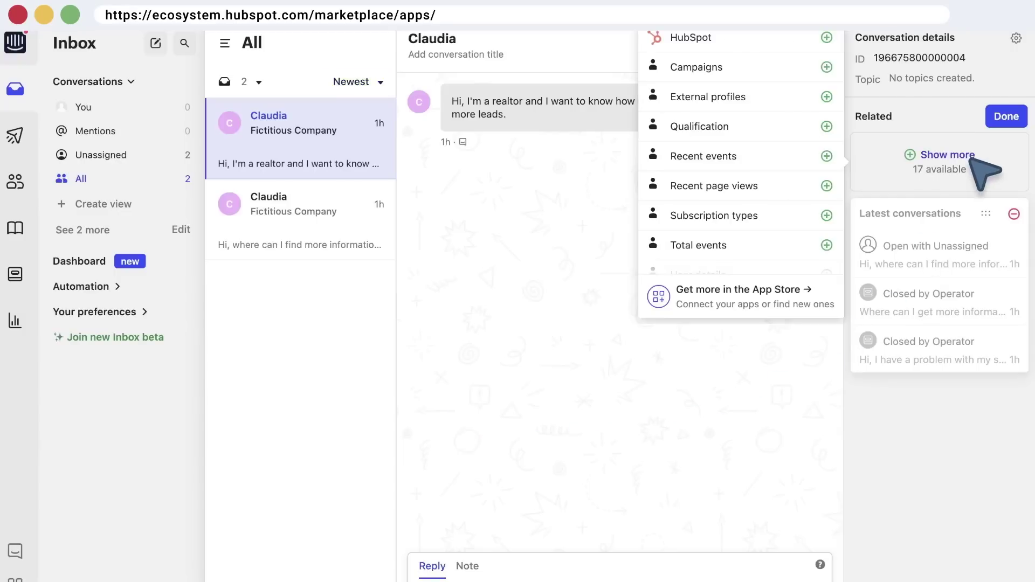
- Add the HubSpot app to the conversation sidebar to show Claudia's contact details
{"action": "left_click", "coordinate": [762, 38]}
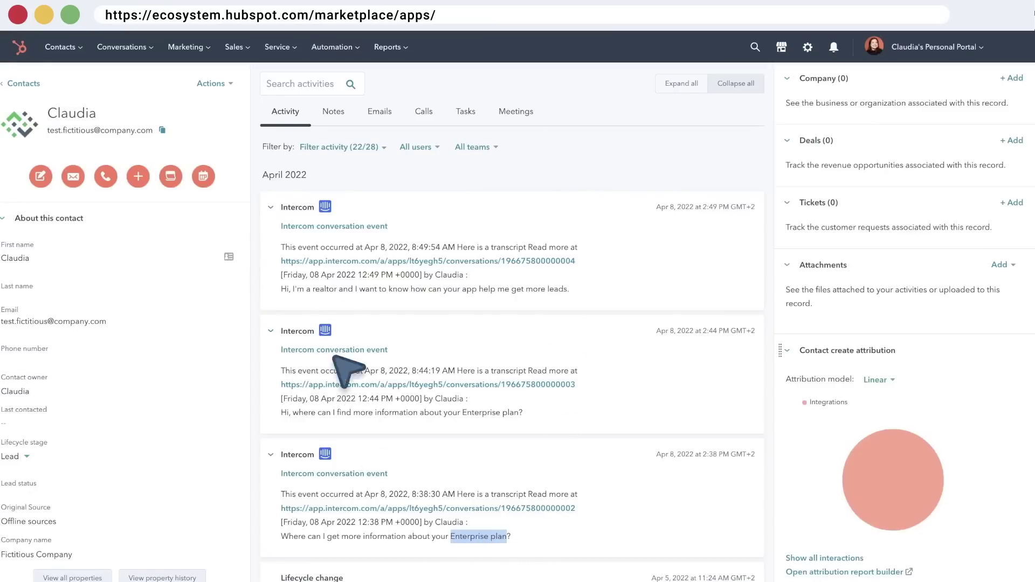
- Start defining enrollment triggers for the Enterprise customers workflow
{"action": "left_click", "coordinate": [333, 55]}
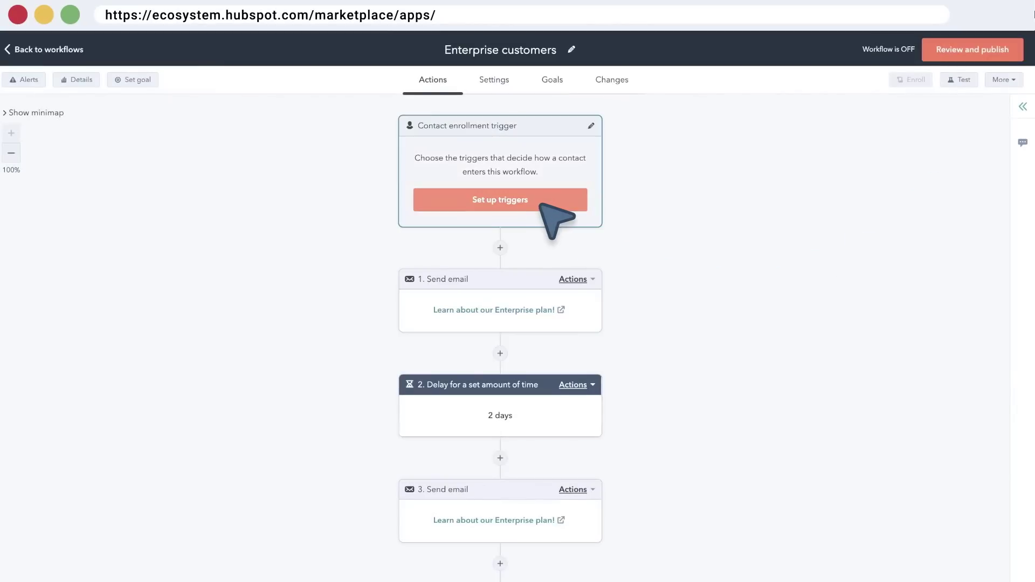
{"action": "left_click", "coordinate": [556, 220]}
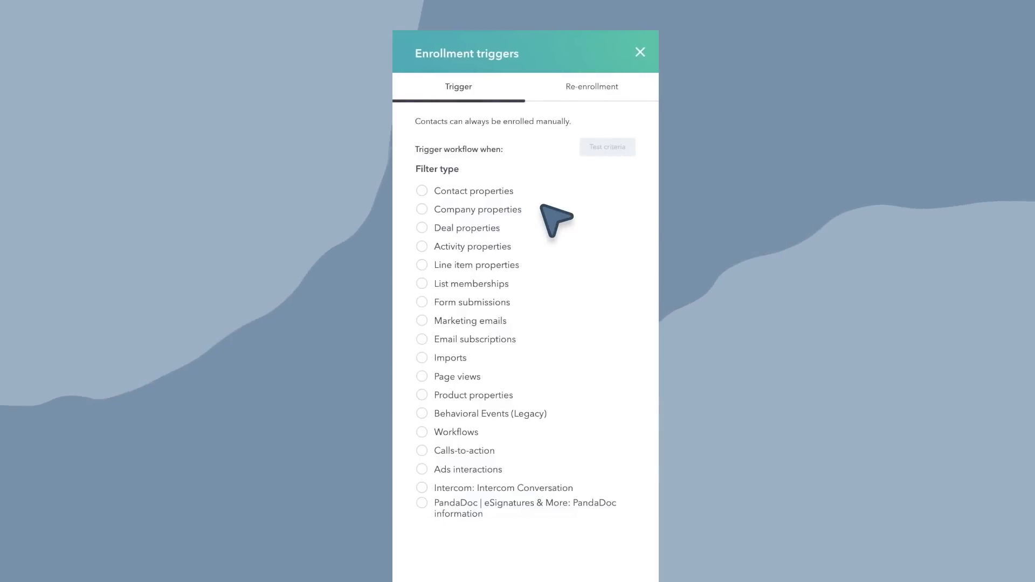
- Add the trigger: Intercom Conversation Transcript contains 'enterprise'
{"action": "left_click", "coordinate": [542, 488]}
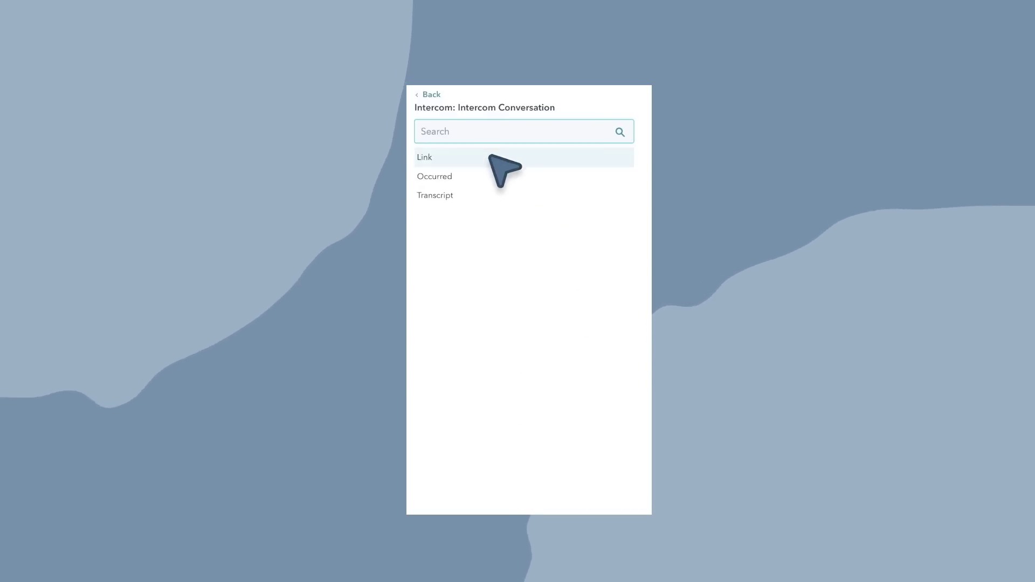
{"action": "left_click", "coordinate": [486, 195]}
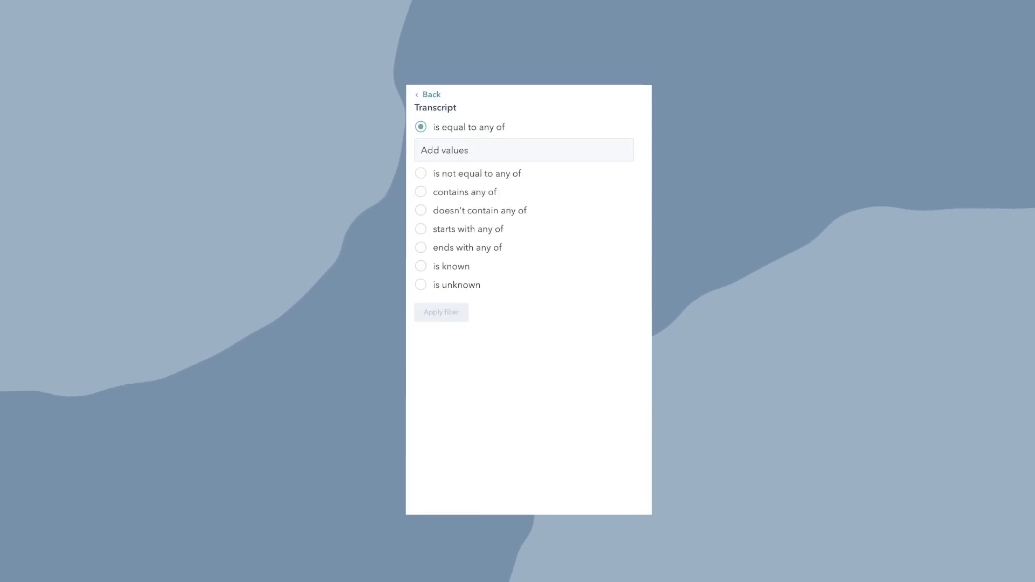
{"action": "left_click", "coordinate": [420, 163]}
{"action": "type", "text": "enterprise"}
{"action": "key", "text": "Return"}
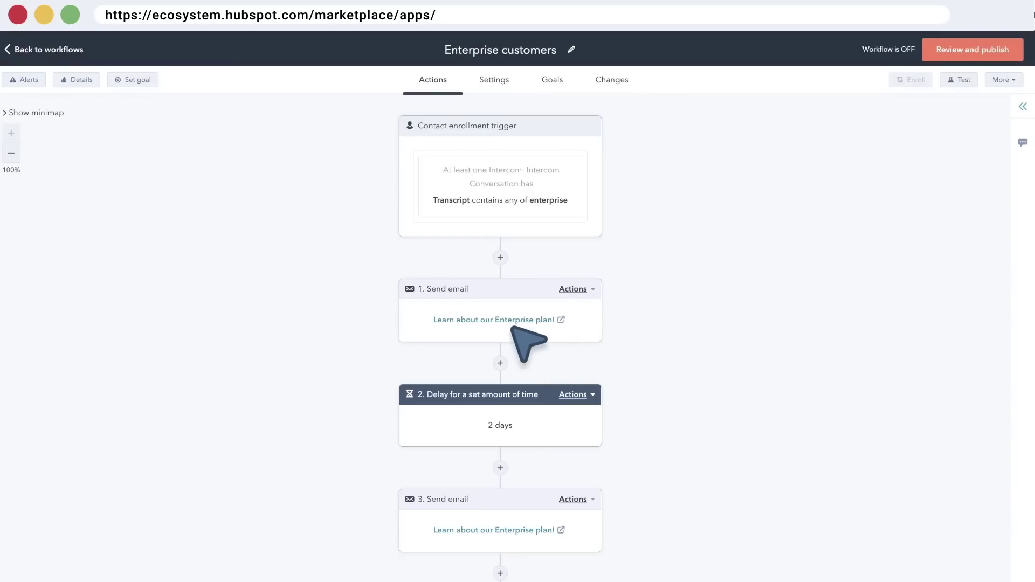